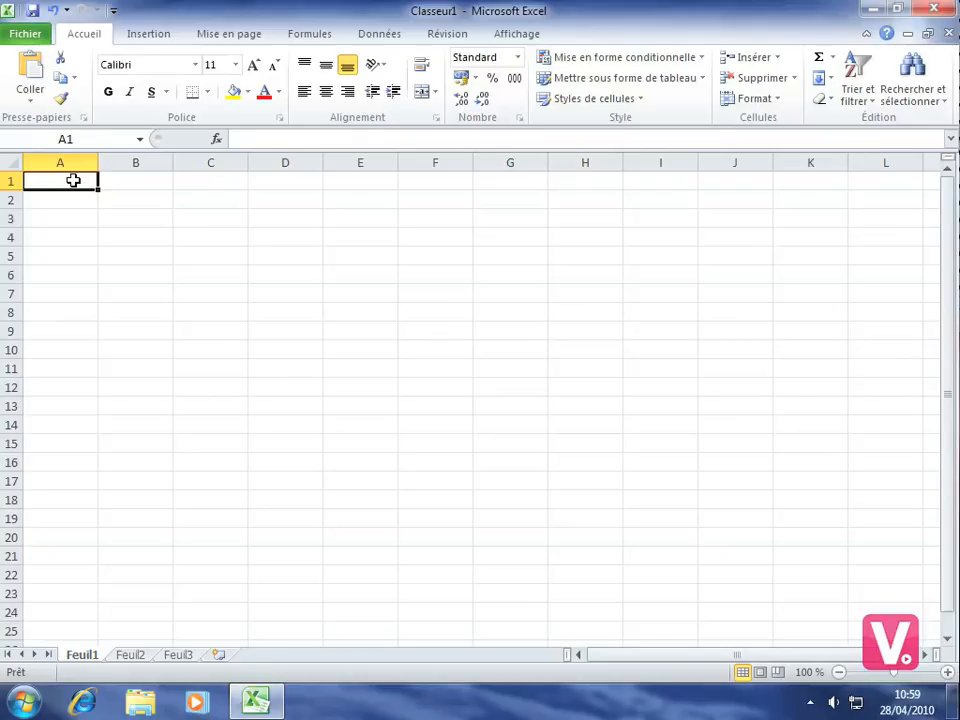
# Enter 6 in cell A1 and test whether it is even with the formula =EST.PAIR(A1) in cell C1.
pyautogui.write('6')
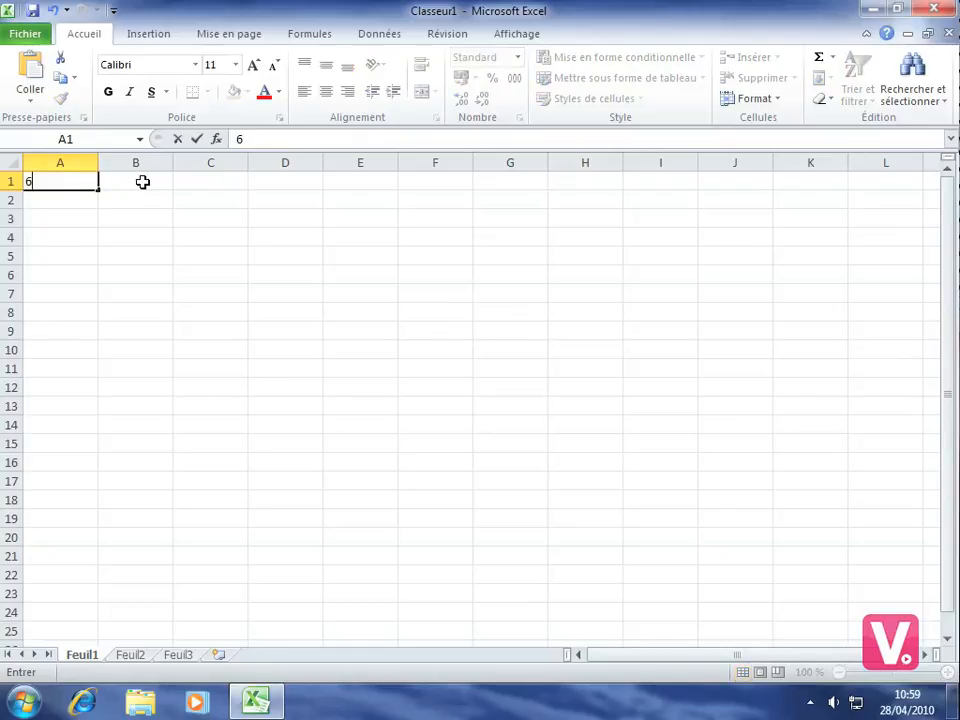
pyautogui.click(197, 183)
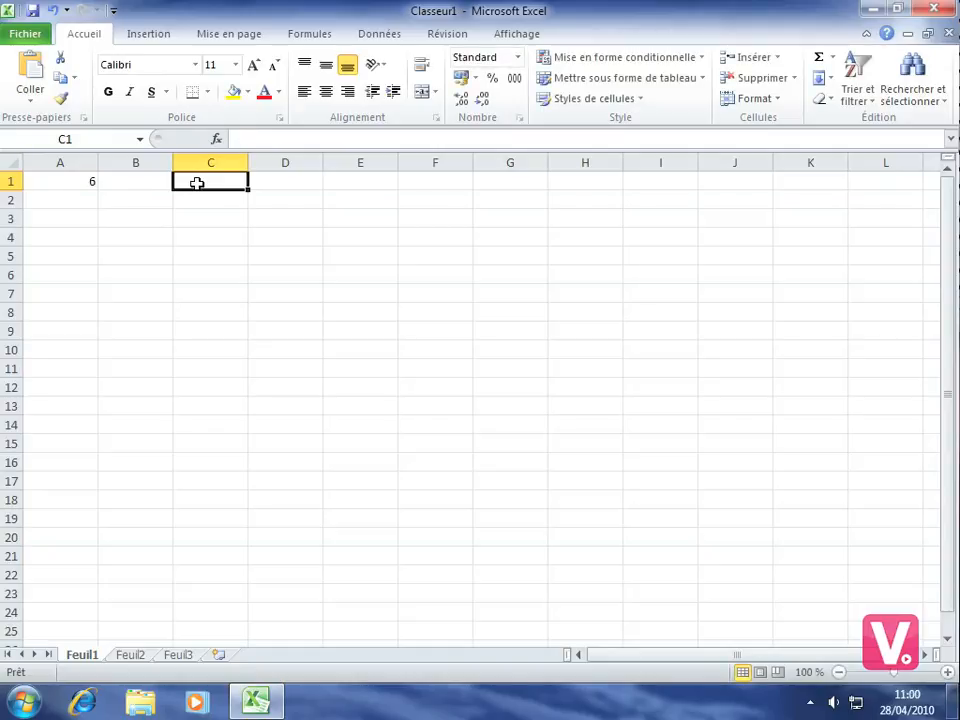
pyautogui.write('=')
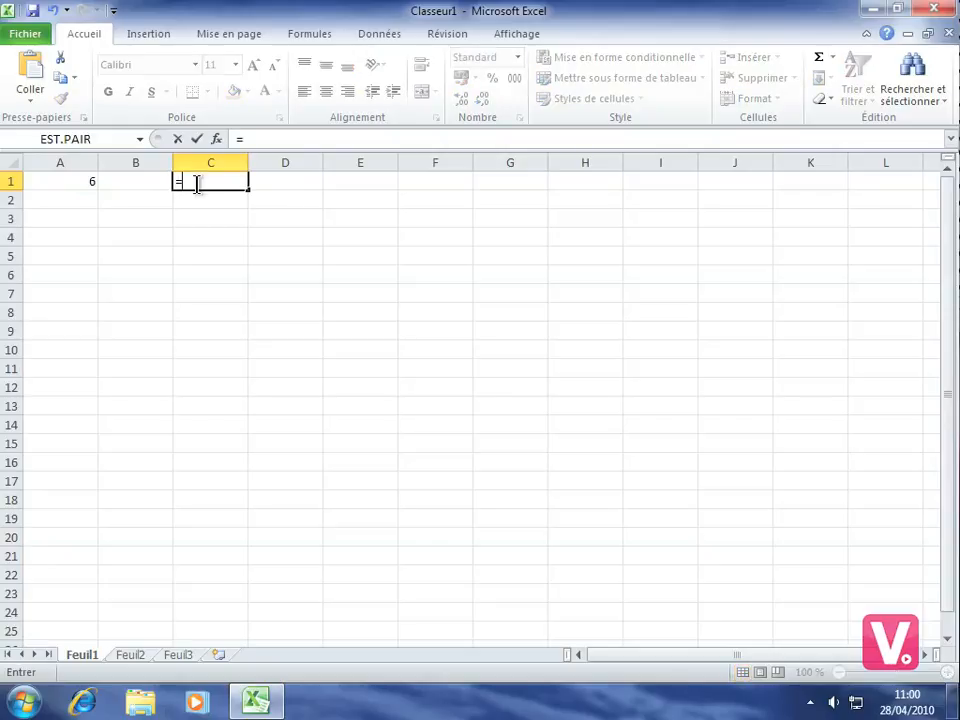
pyautogui.write('est')
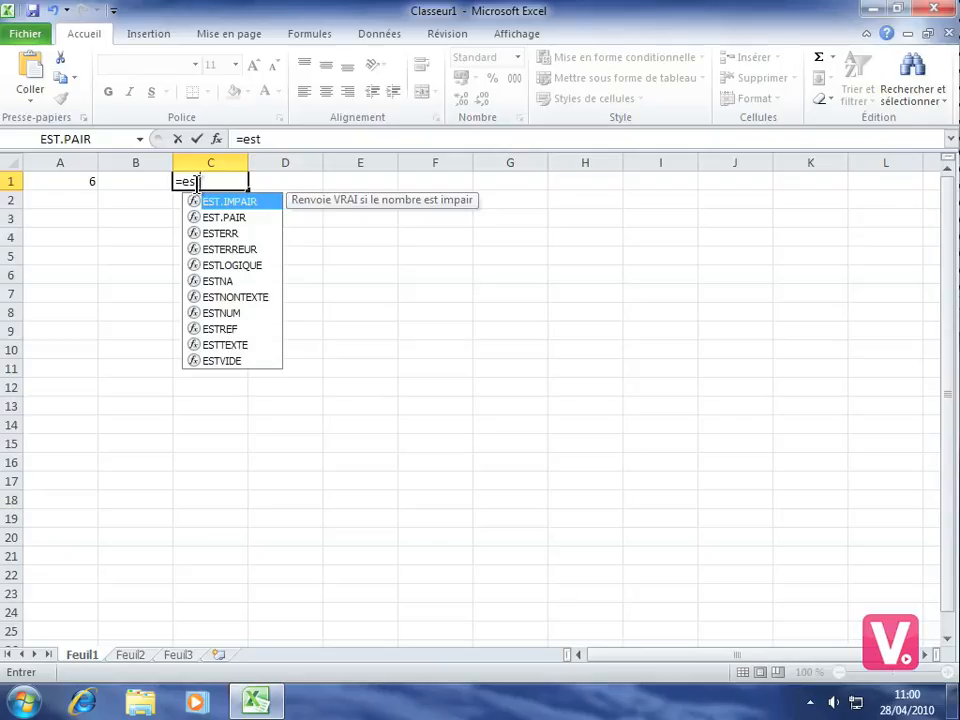
pyautogui.write('.')
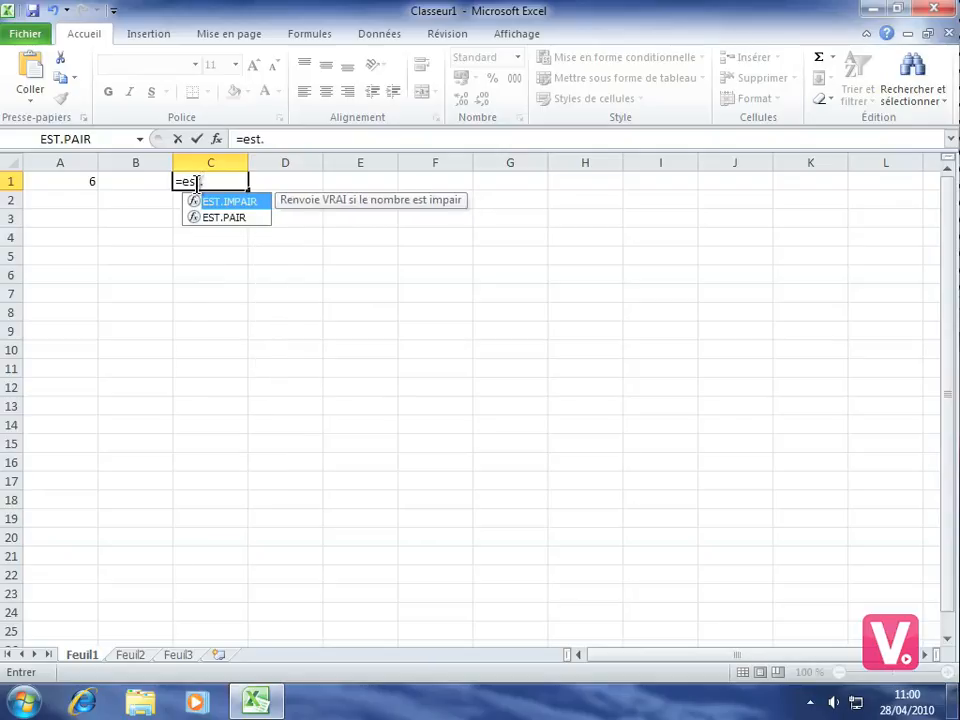
pyautogui.click(233, 227)
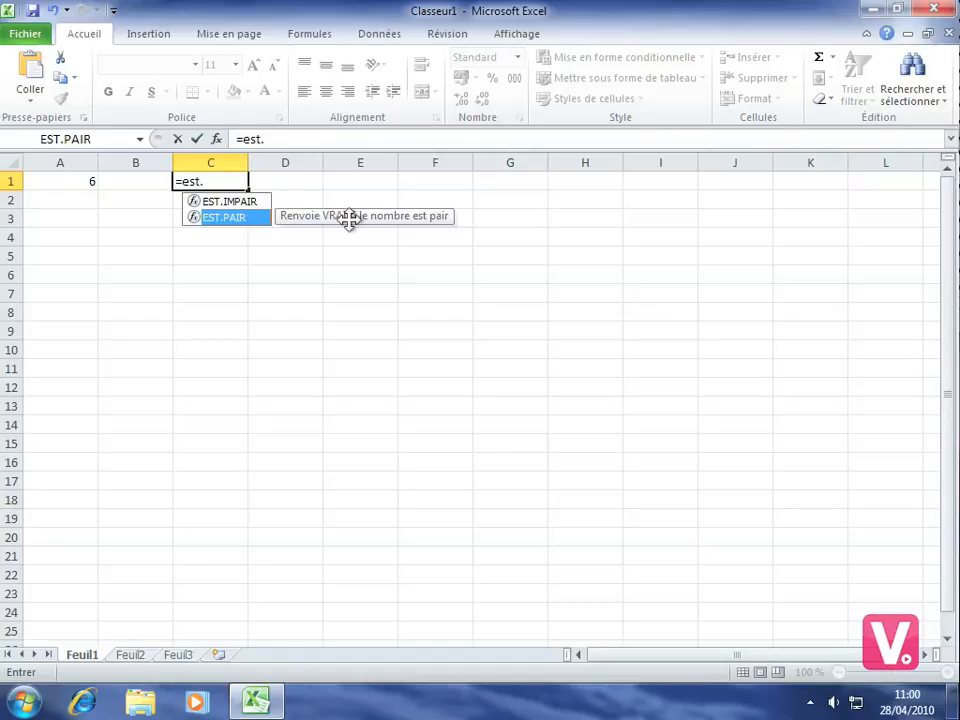
pyautogui.doubleClick(227, 218)
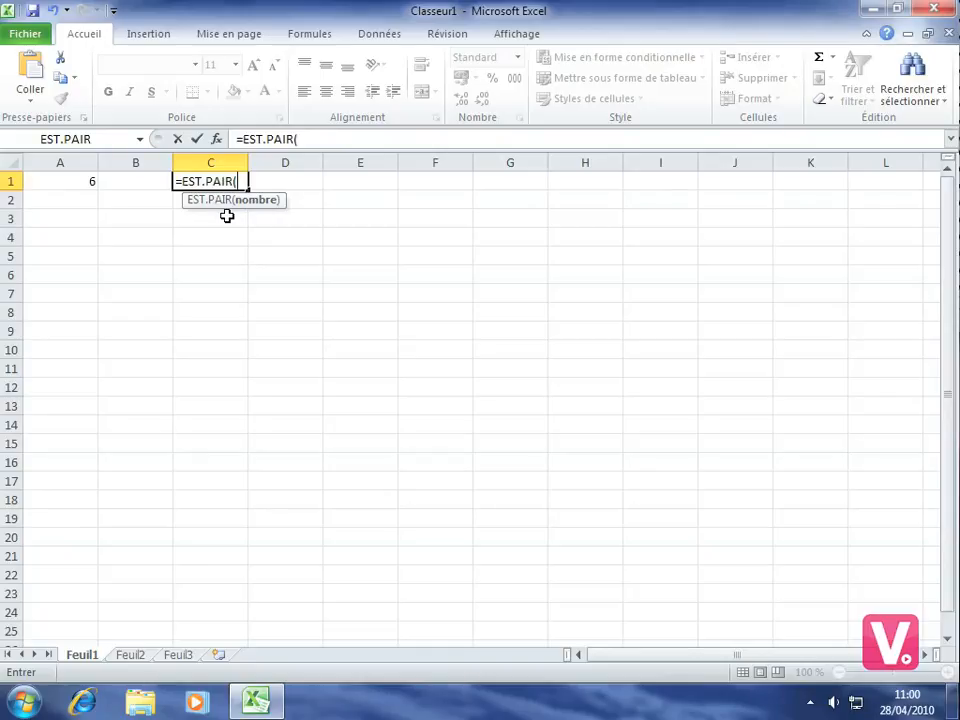
pyautogui.click(59, 180)
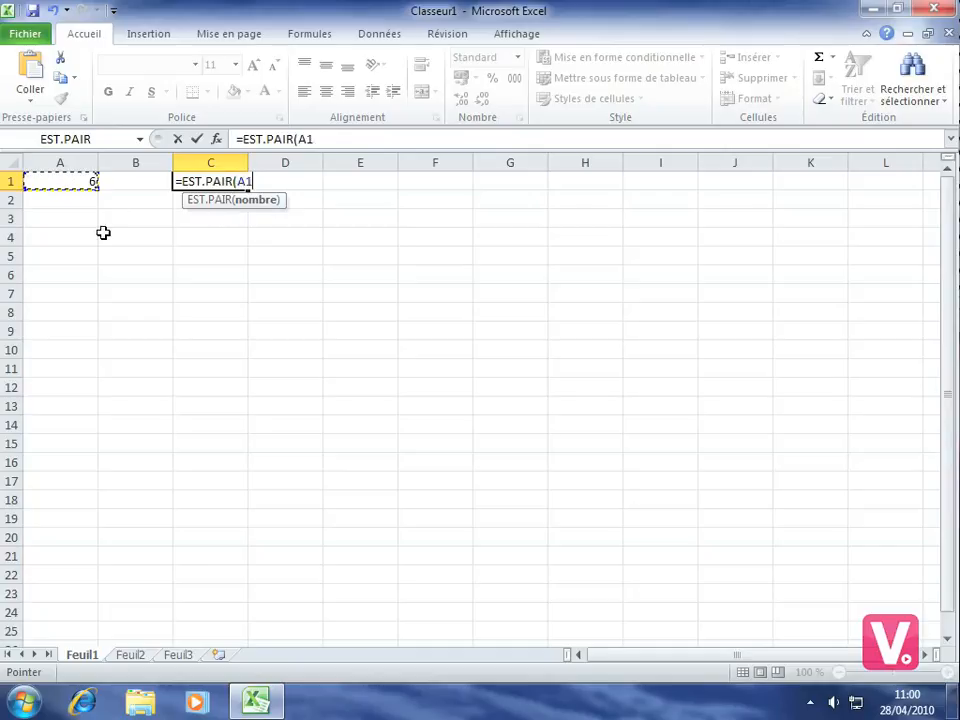
pyautogui.write(')')
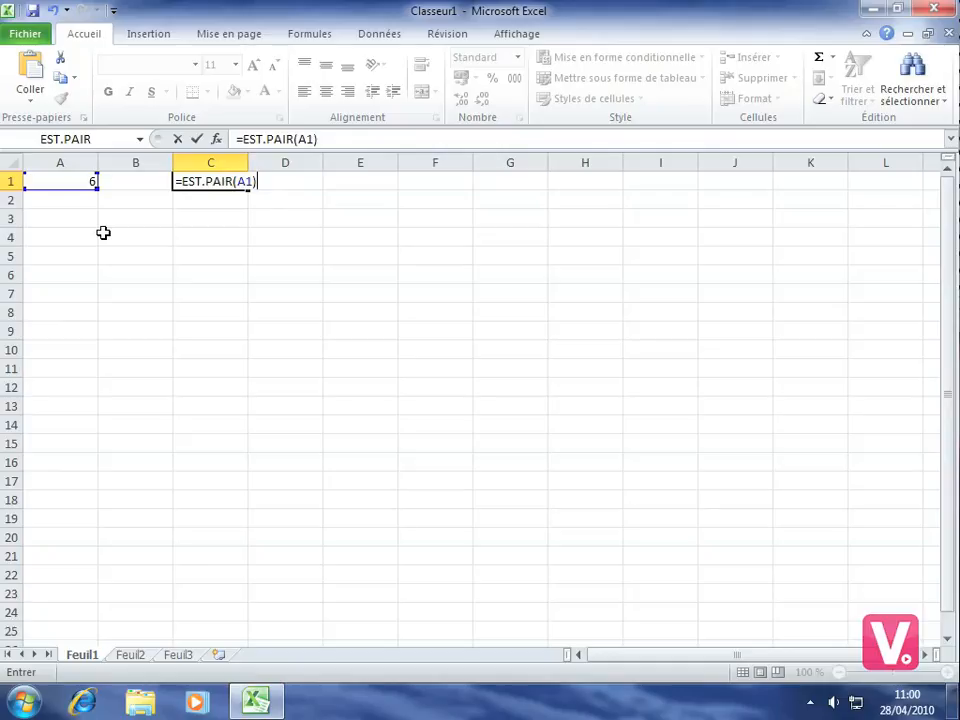
pyautogui.press('Return')
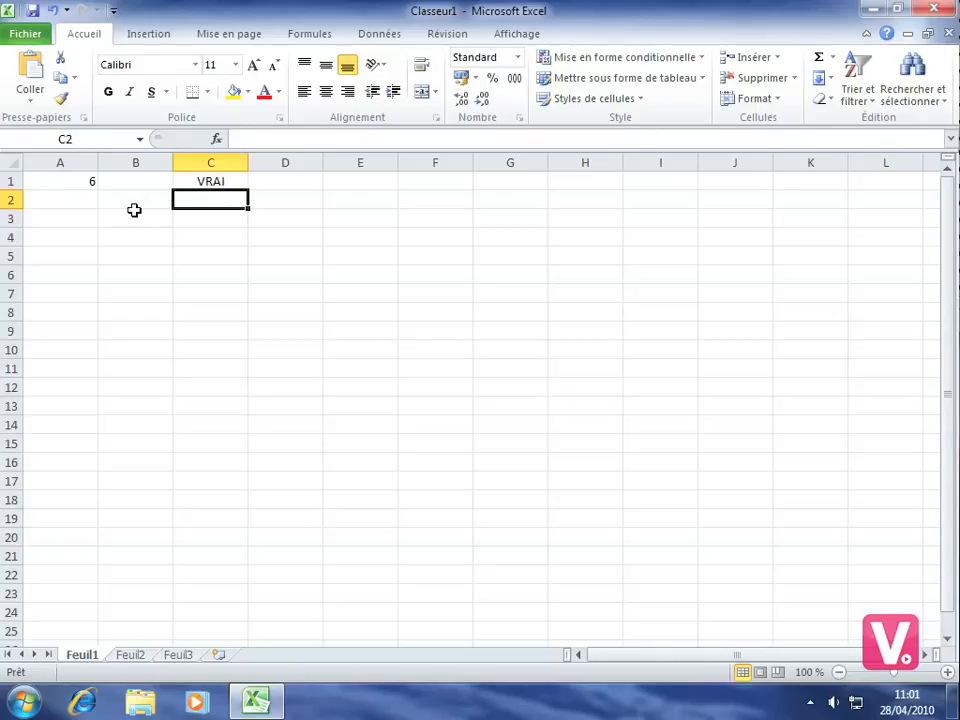
# Replace the number in cell A1 with 3 to test the even-number formula on an odd value.
pyautogui.click(74, 182)
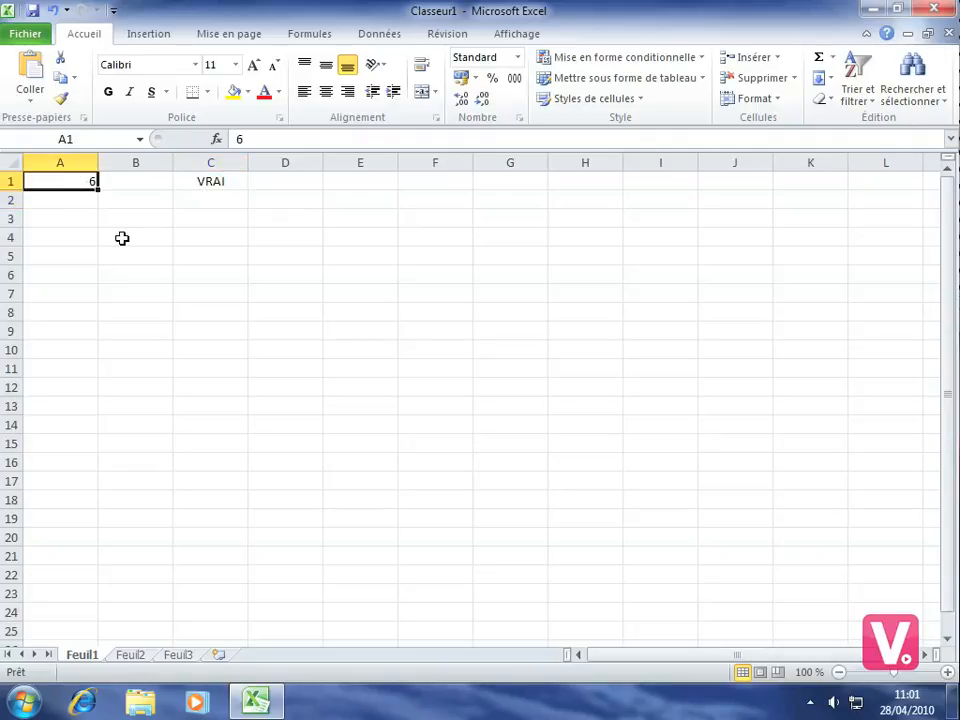
pyautogui.write('3')
pyautogui.press('Return')
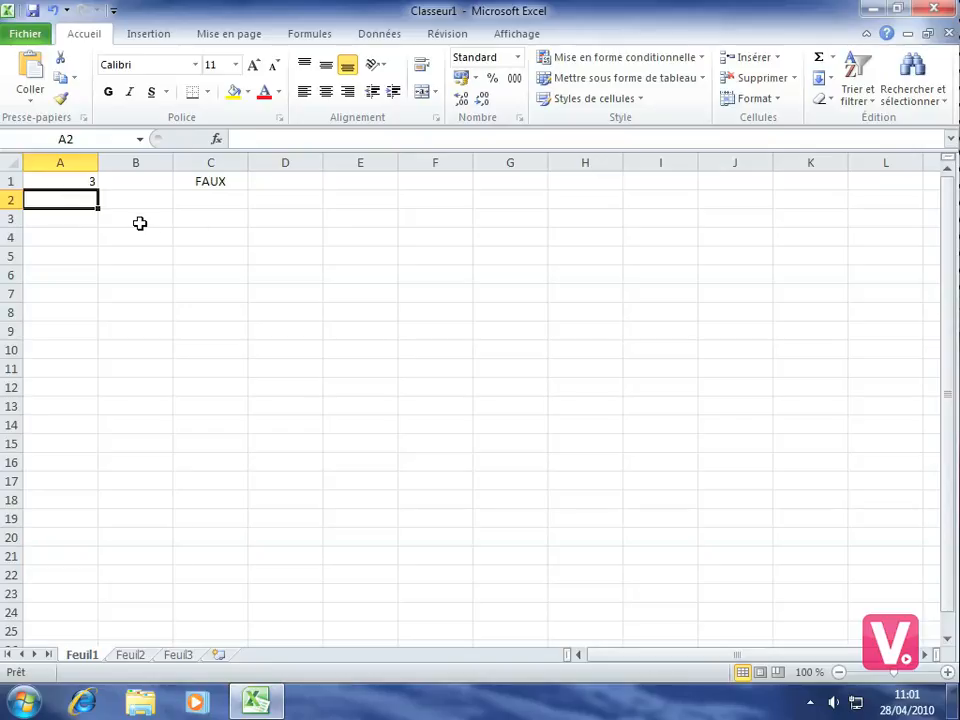
# Enter 7 in cell A3 and check whether it is a number with the formula =ESTNUM(A3) in cell C3.
pyautogui.click(70, 216)
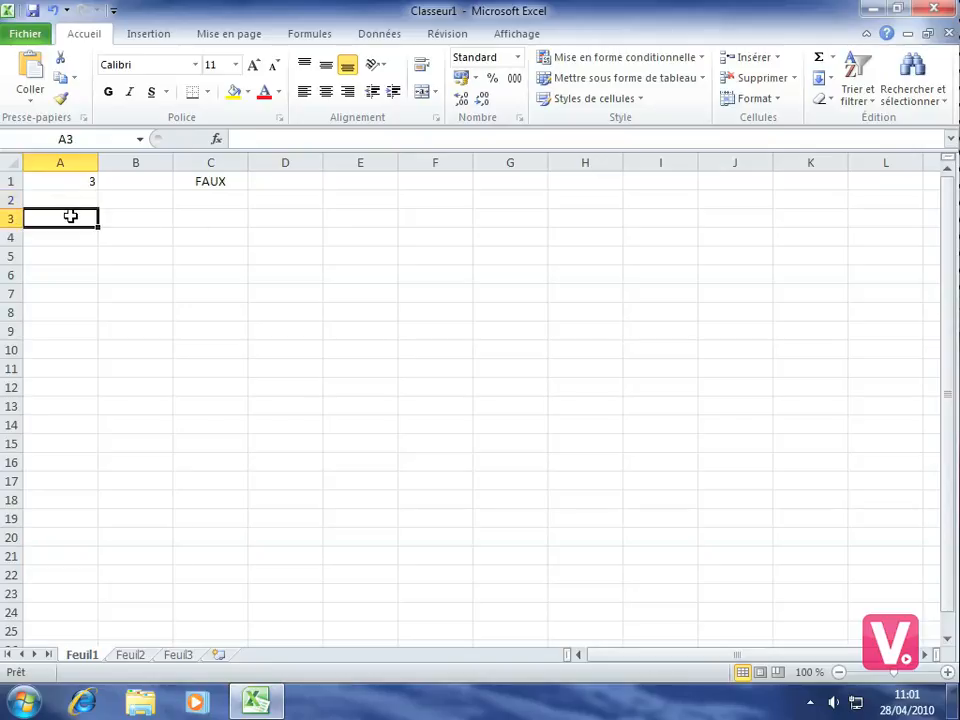
pyautogui.write('7')
pyautogui.click(204, 218)
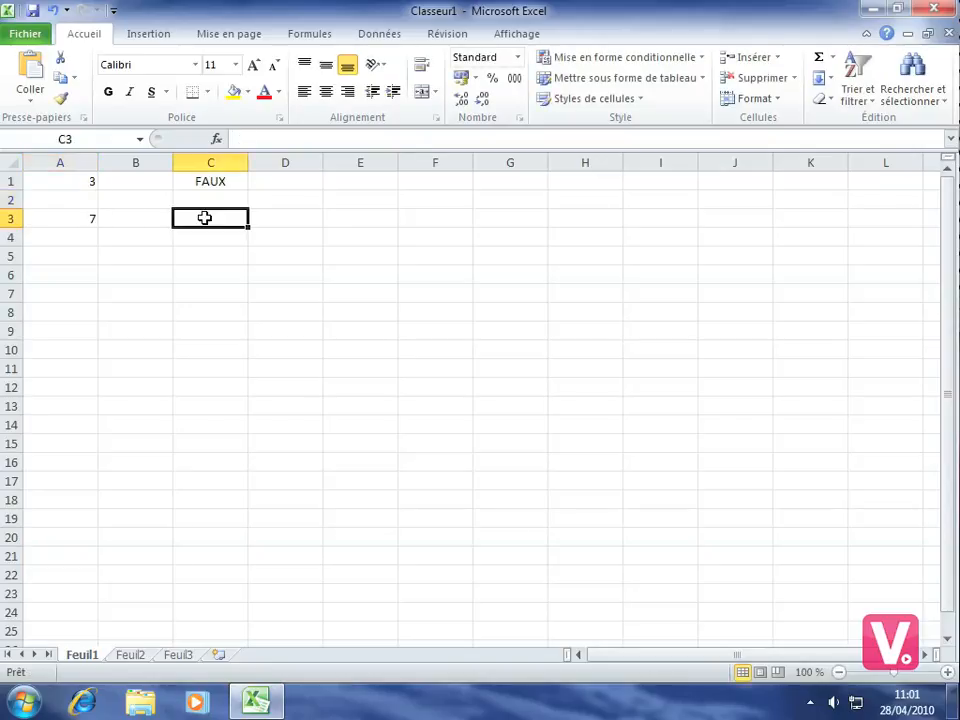
pyautogui.write('=est')
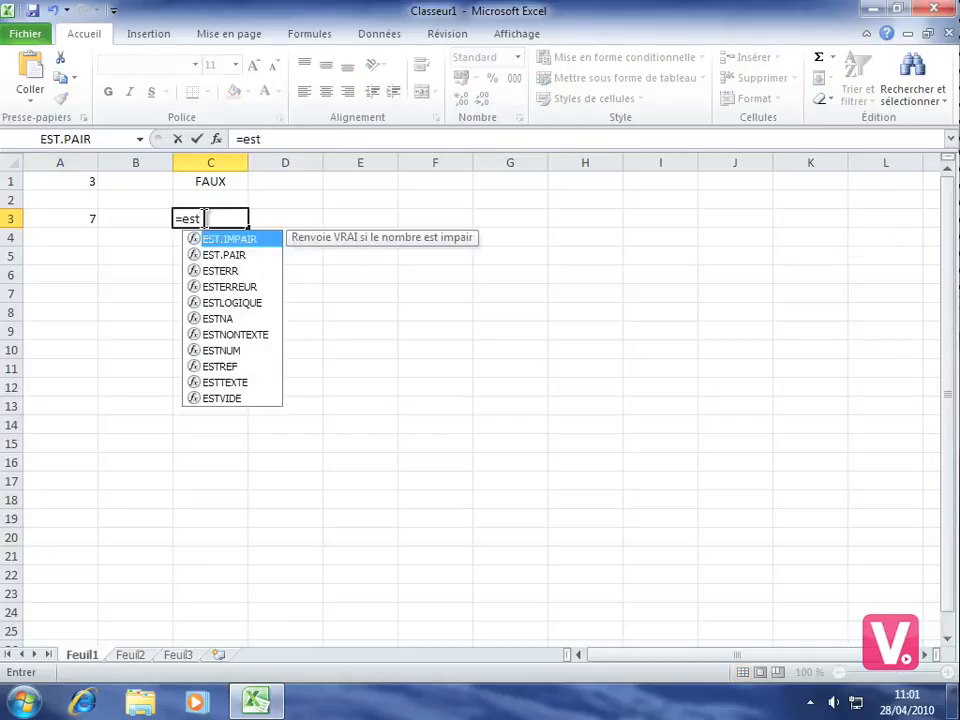
pyautogui.write('num')
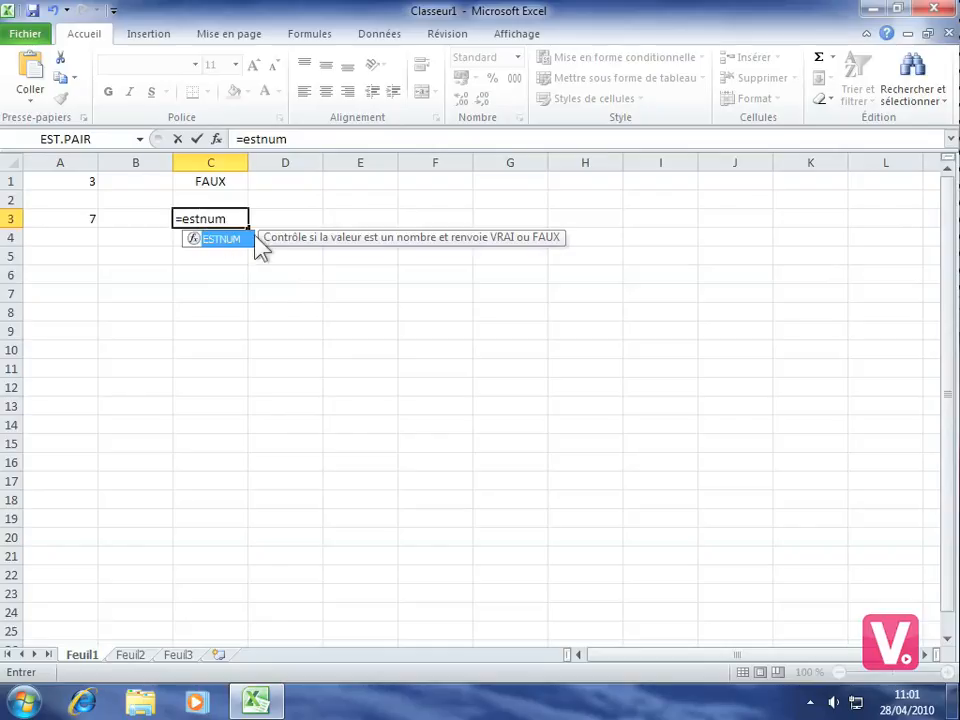
pyautogui.write('(')
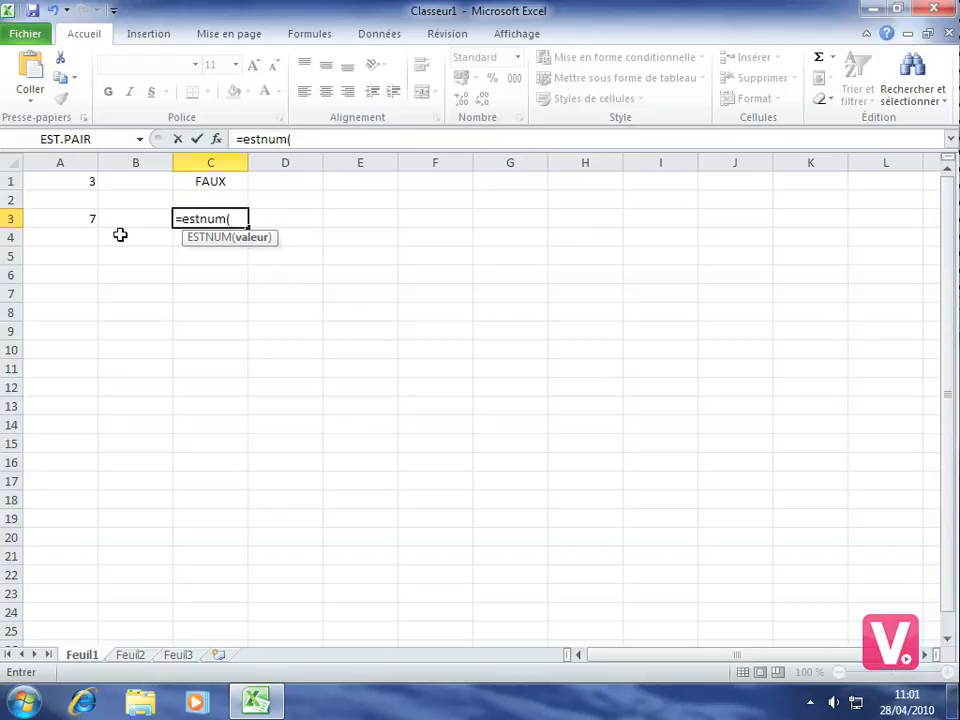
pyautogui.click(61, 217)
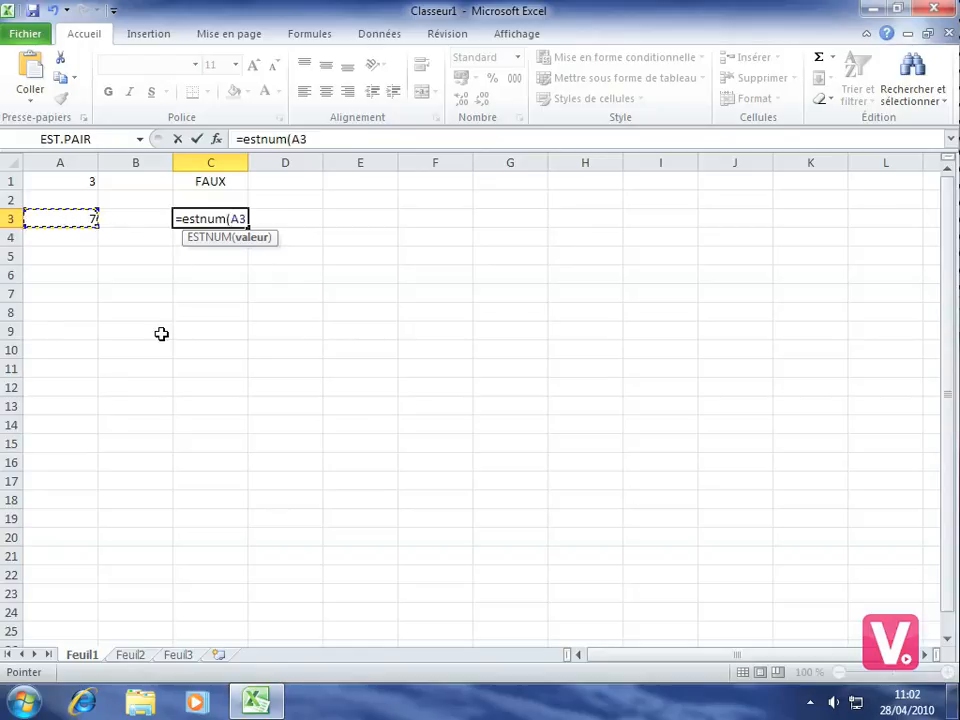
pyautogui.write(')')
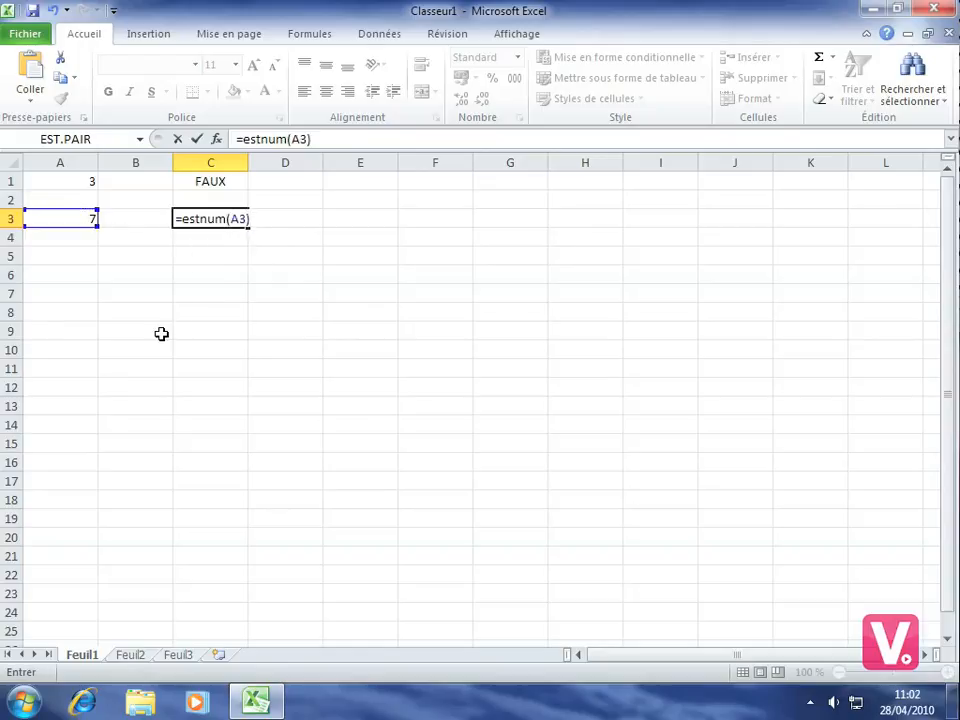
pyautogui.press('Return')
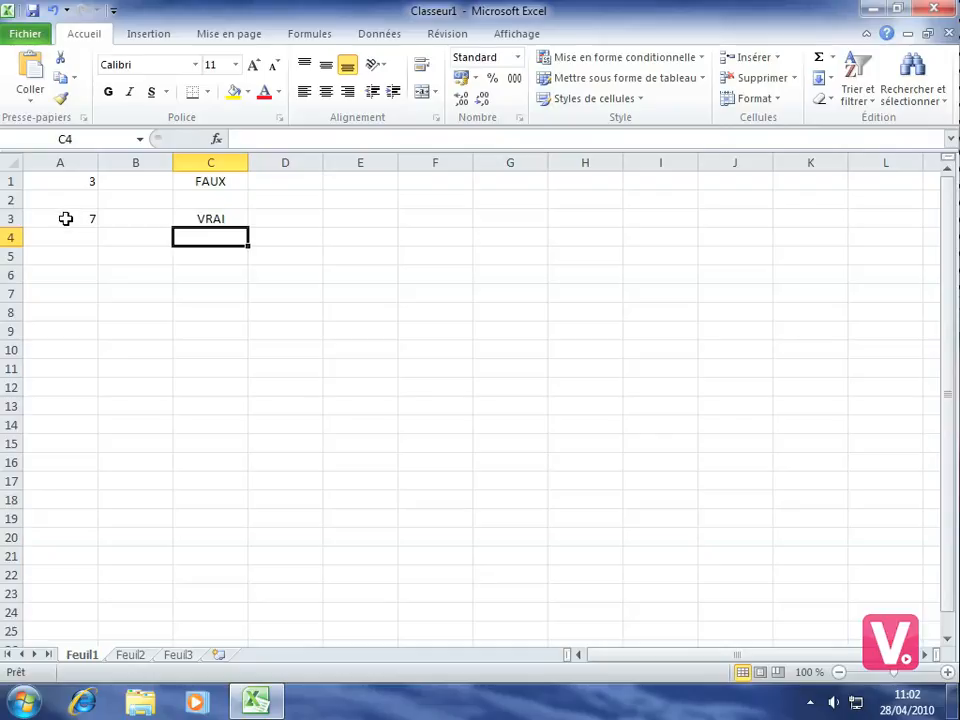
# Replace the content of cell A3 with the text "bonjour" to test the ESTNUM formula on text.
pyautogui.click(61, 218)
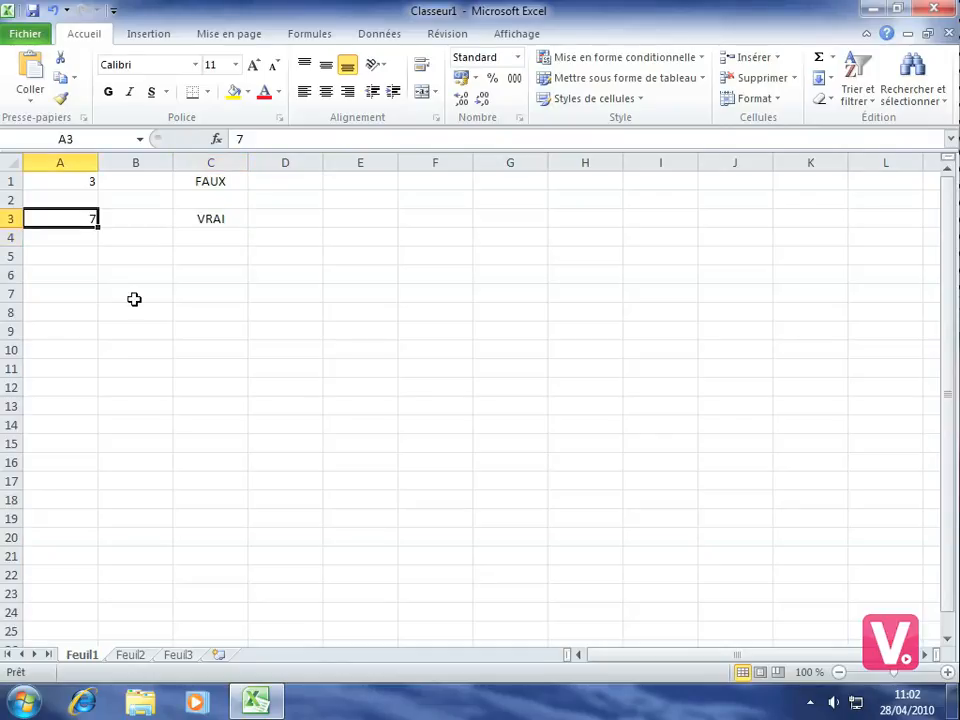
pyautogui.write('bonjour')
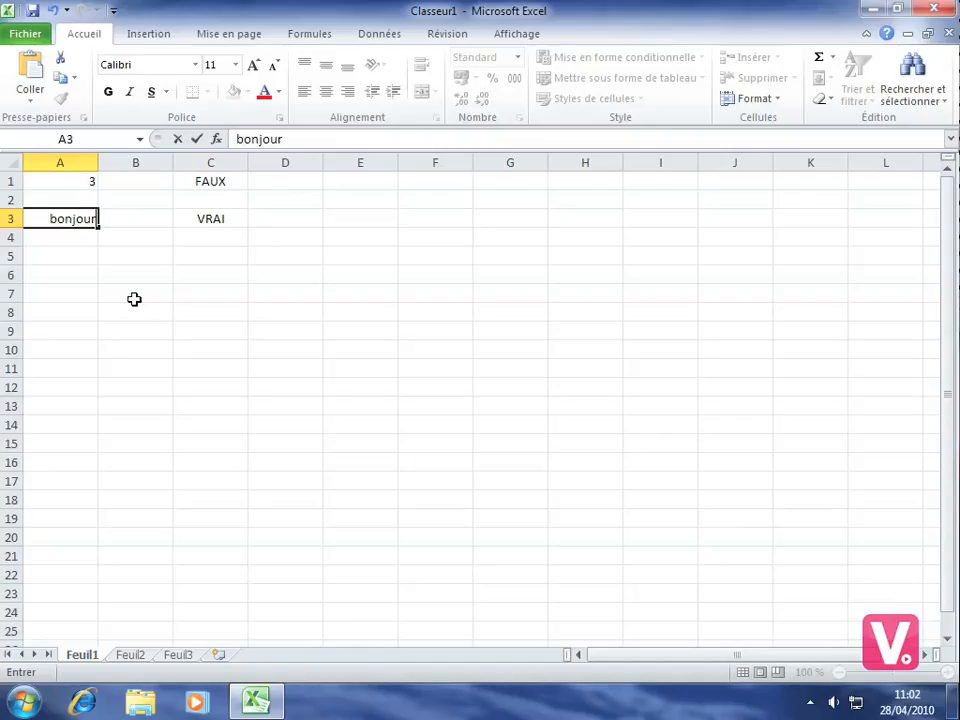
pyautogui.press('Return')
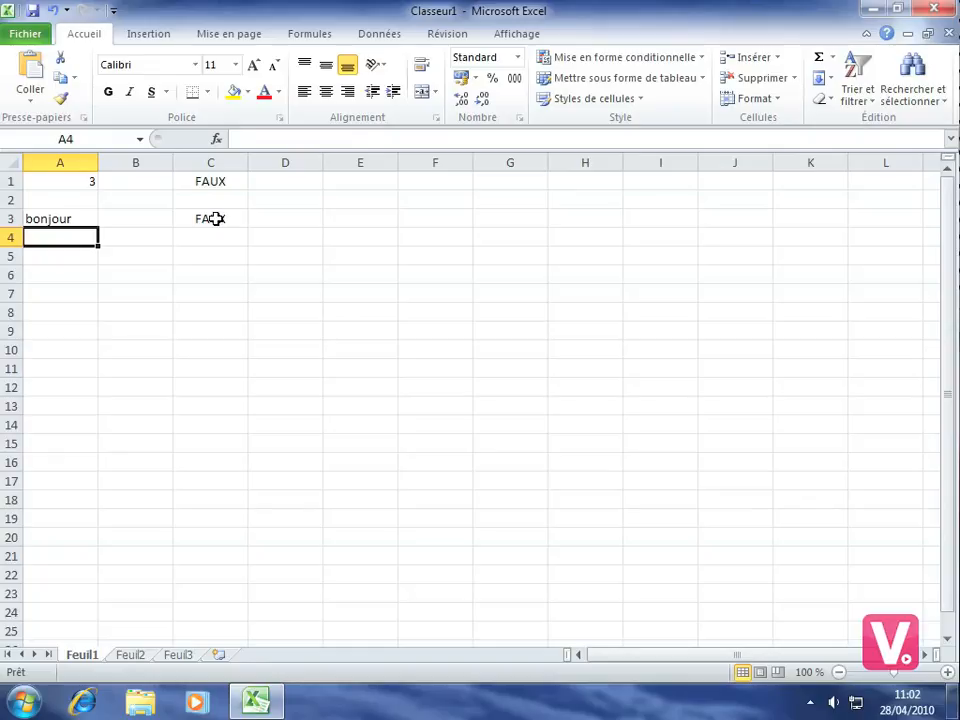
# Enter the formula =ESTREF(A1) in cell C5 to check whether A1 is a valid reference.
pyautogui.click(208, 257)
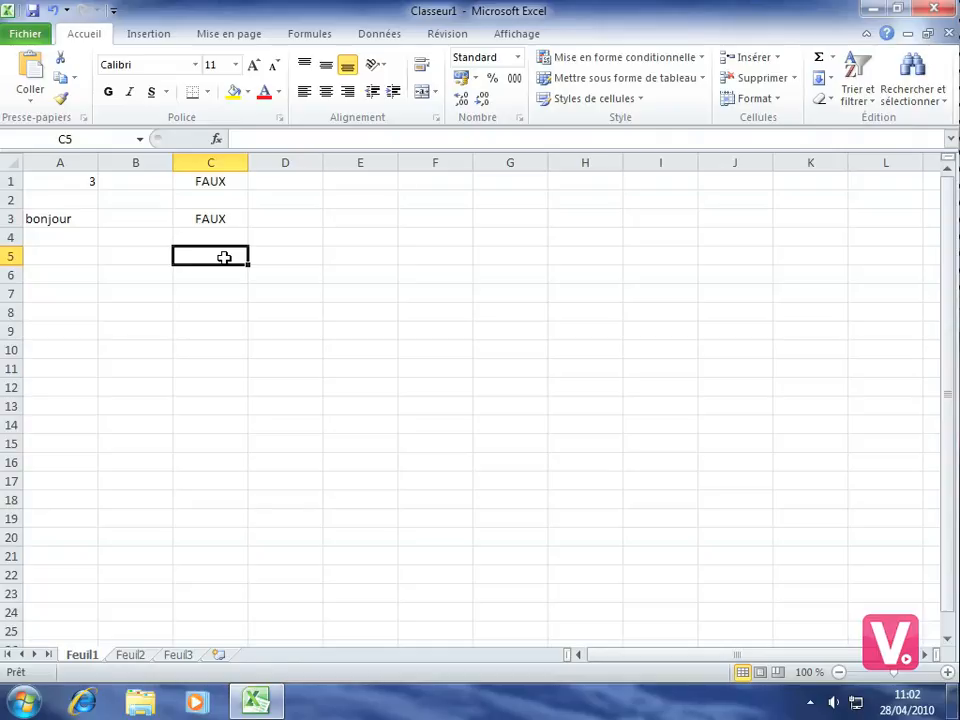
pyautogui.write('=e')
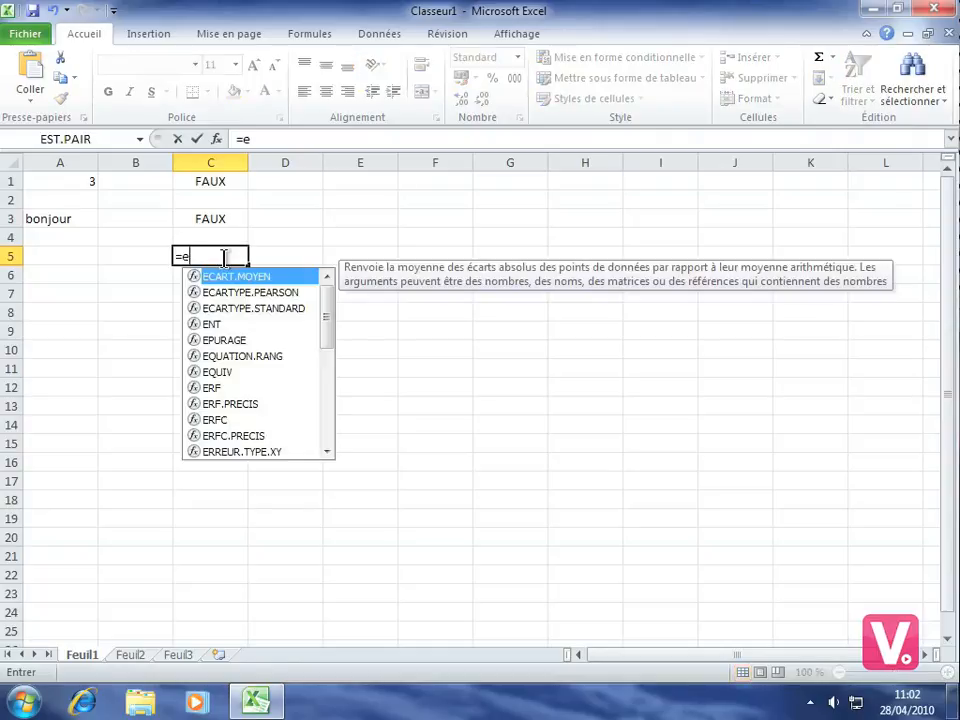
pyautogui.write('stref(')
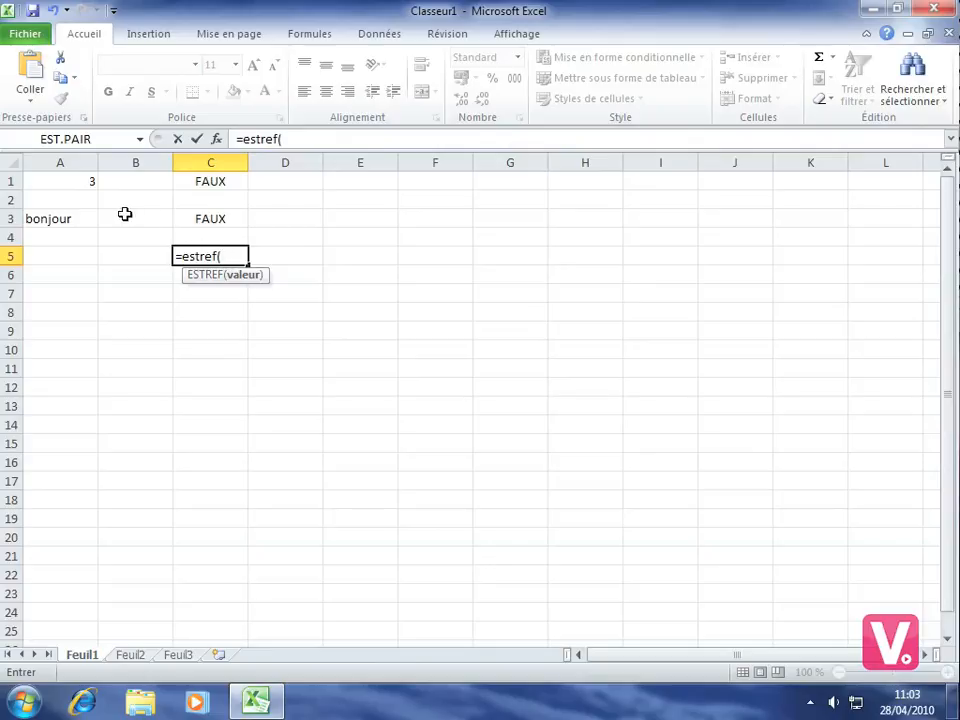
pyautogui.click(62, 180)
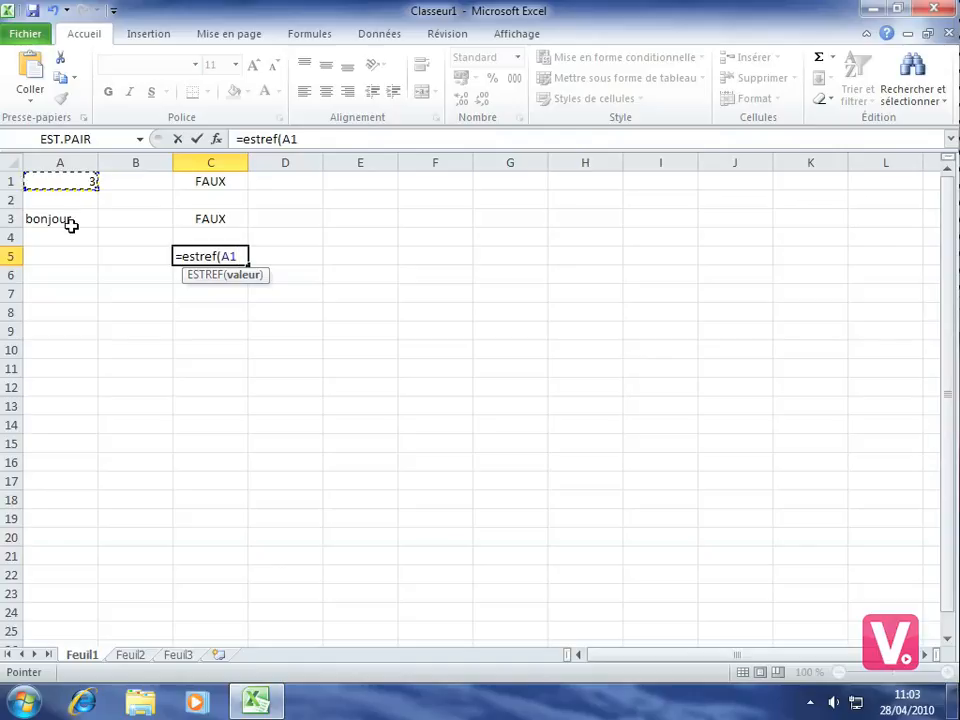
pyautogui.write(')')
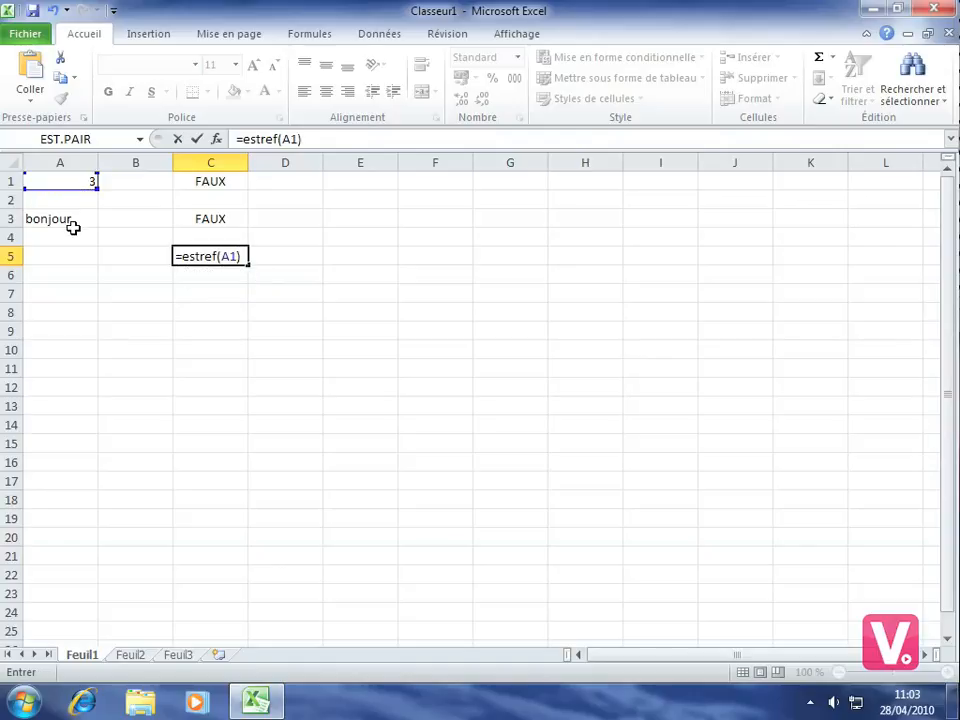
pyautogui.press('Return')
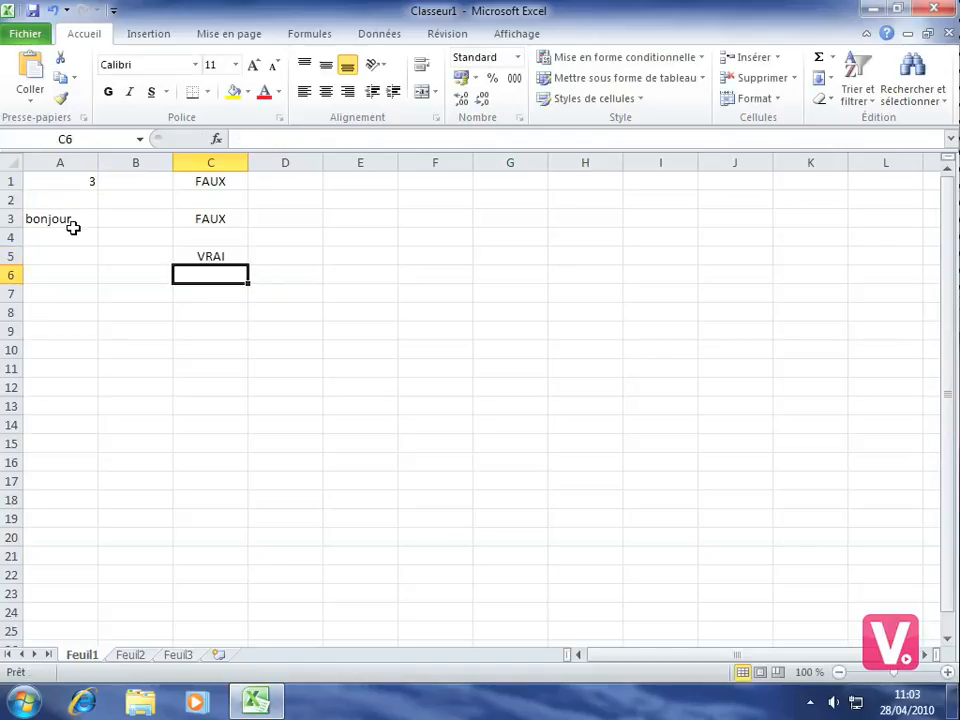